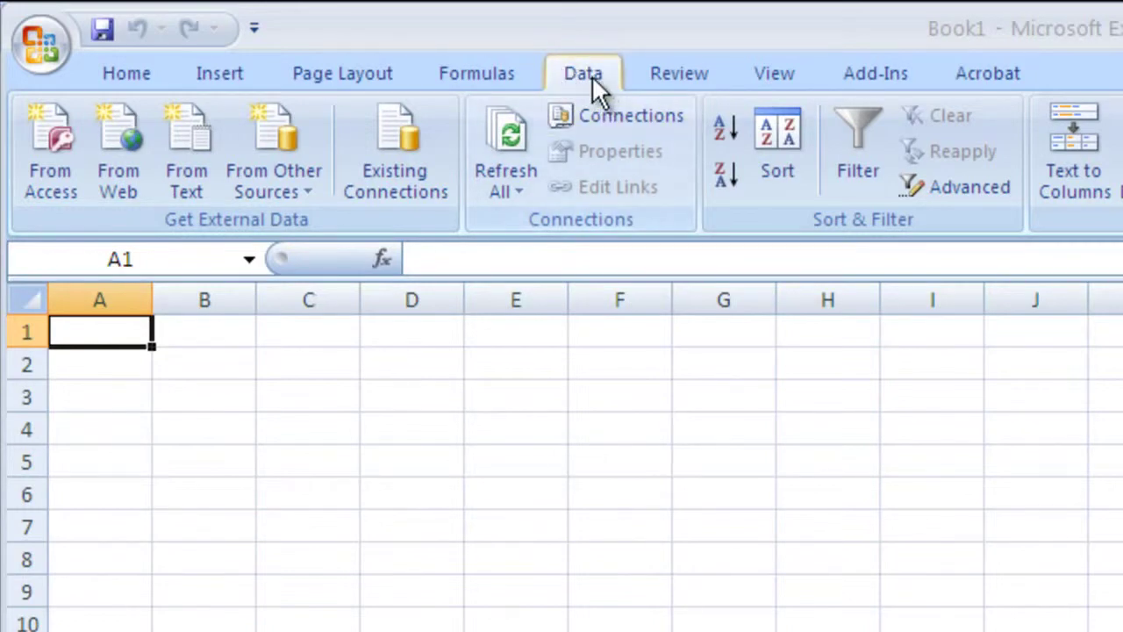
Launch a Microsoft Query import from the Data tab's From Other Sources list
left_click(279, 190)
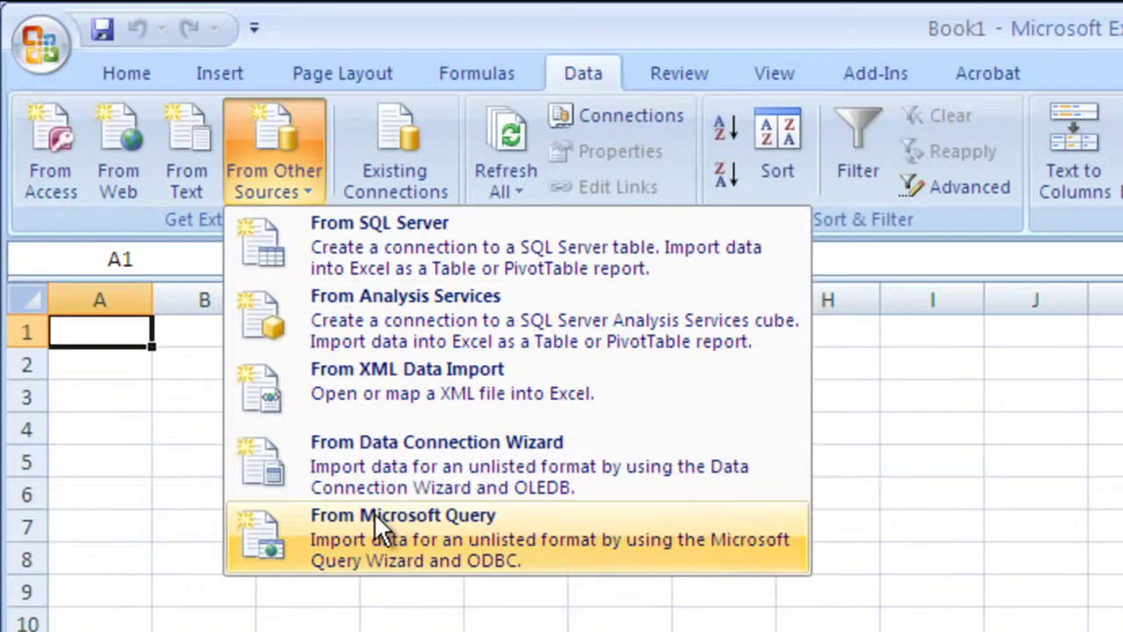
left_click(374, 512)
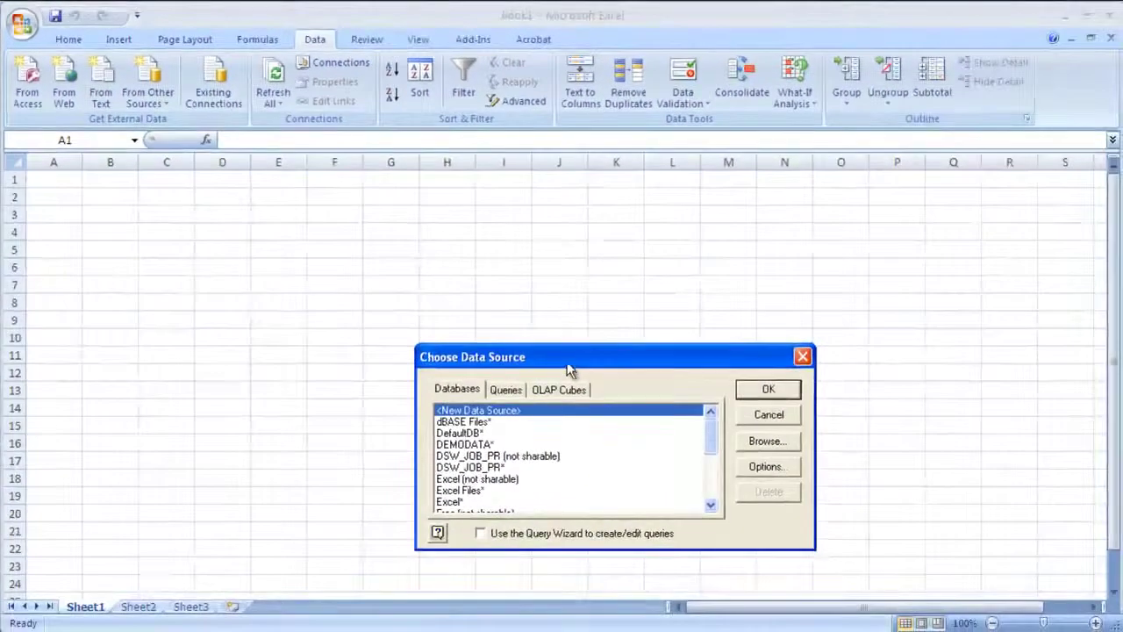
Choose the Free data source with Use the Query Wizard unchecked and open Microsoft Query
mouse_move(569, 369)
left_mouse_down()
mouse_move(531, 263)
mouse_move(309, 206)
left_mouse_up()
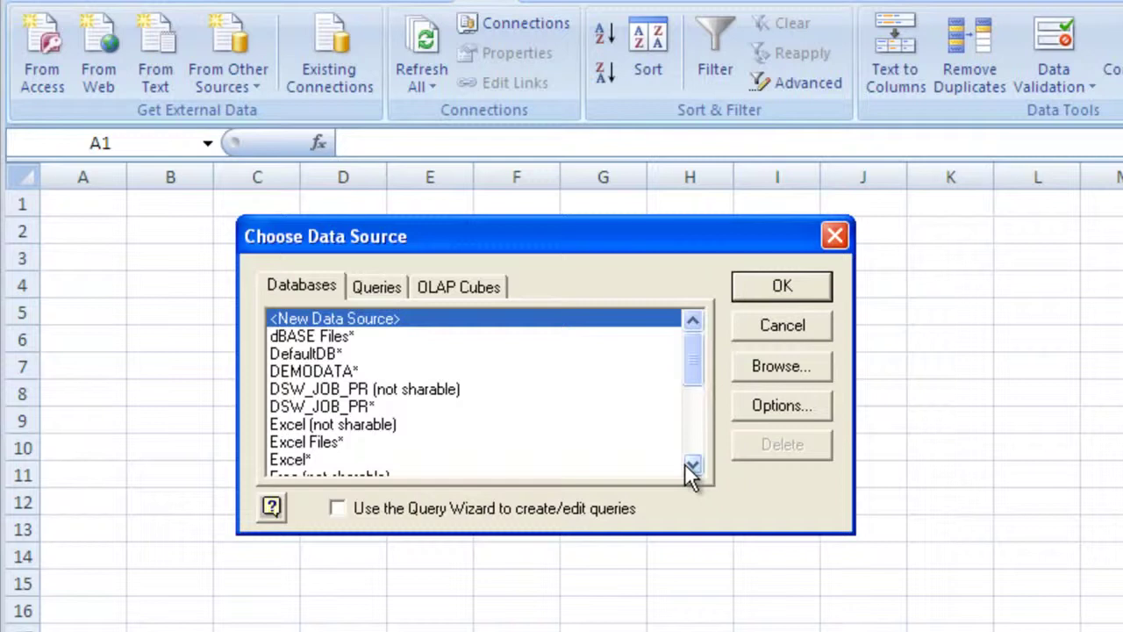
left_click(691, 464)
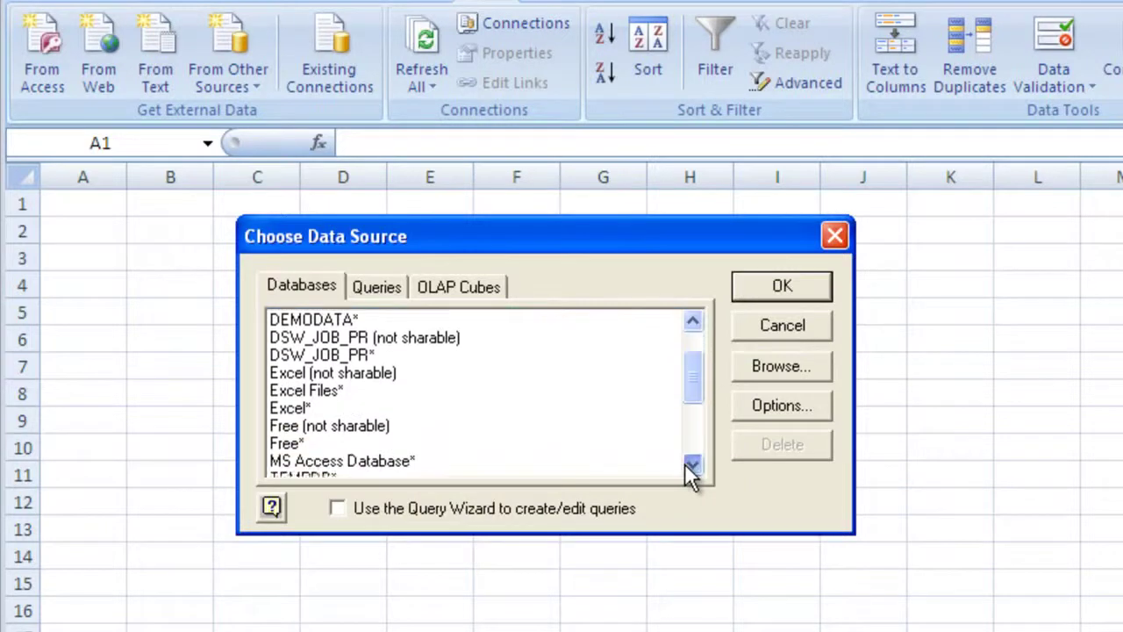
left_click(692, 464)
left_click(691, 464)
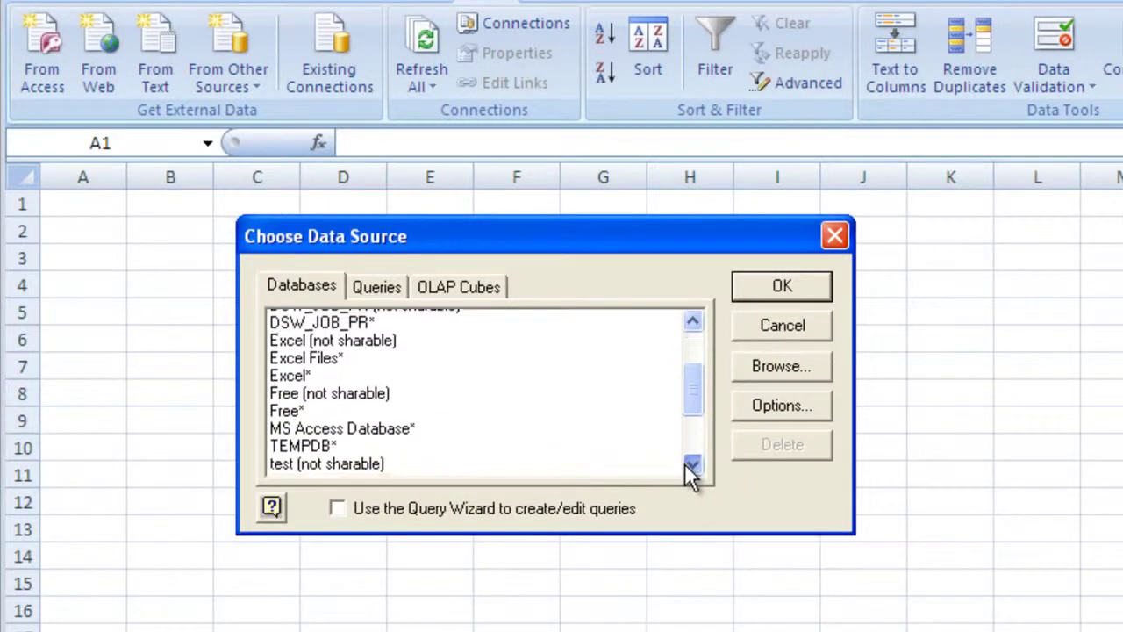
left_click(286, 408)
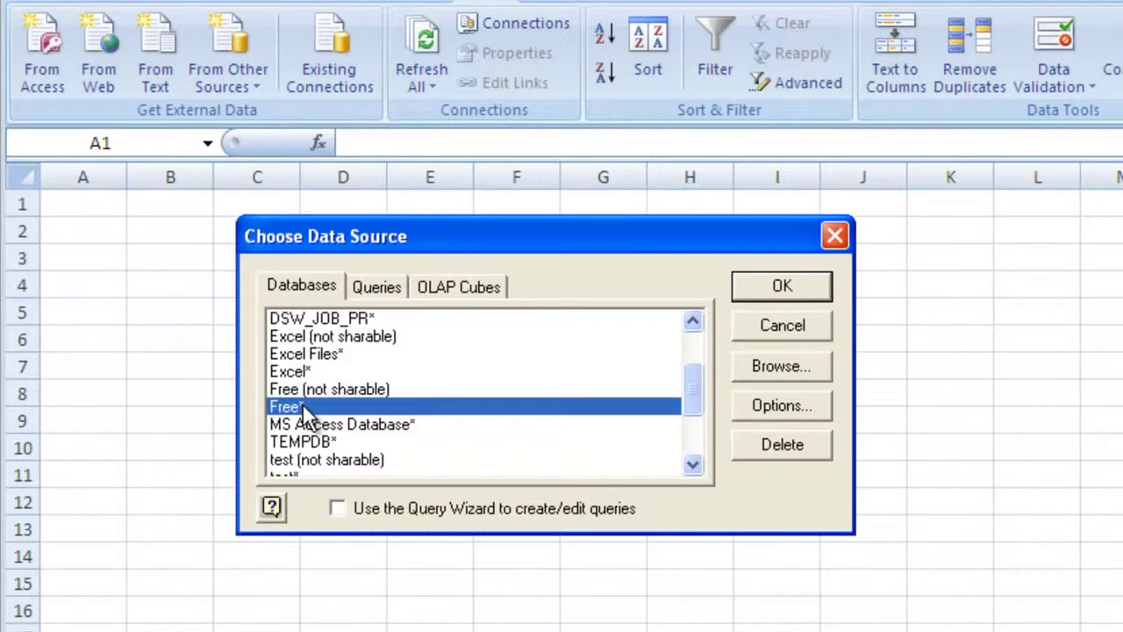
left_click(340, 508)
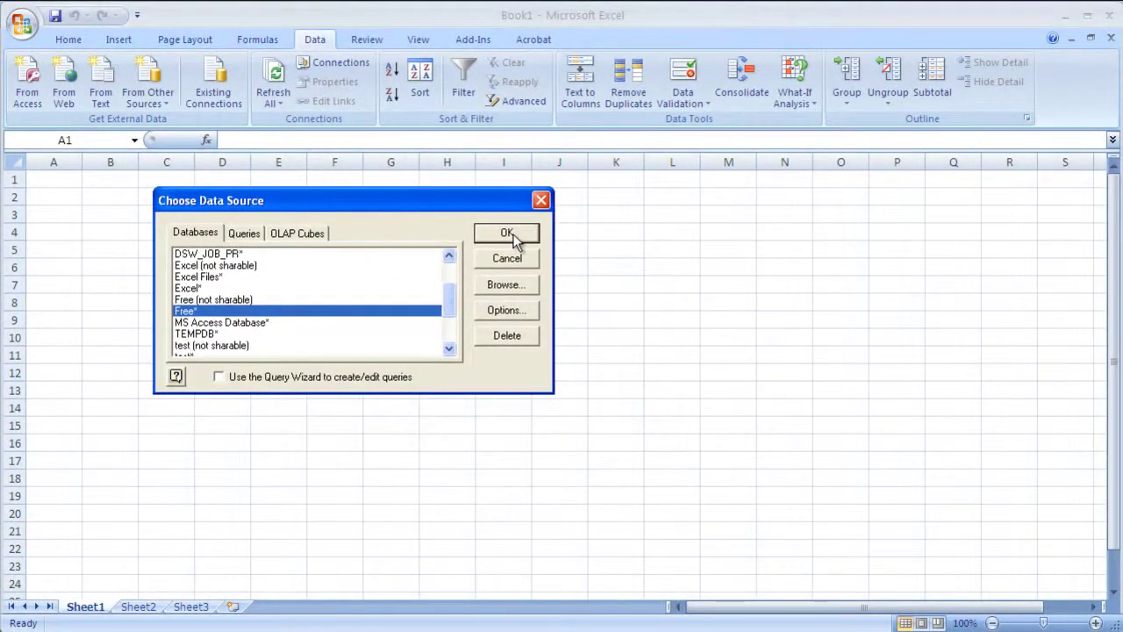
left_click(512, 233)
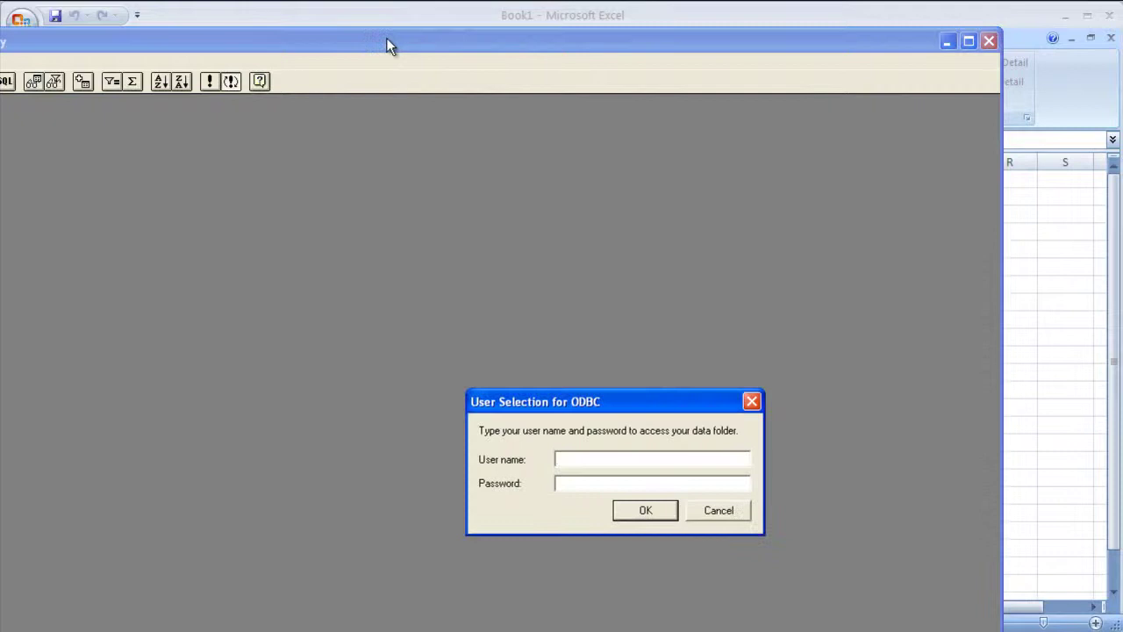
Log in to the Free source by entering the ODBC user name and password
left_click_drag(573, 401, 297, 245)
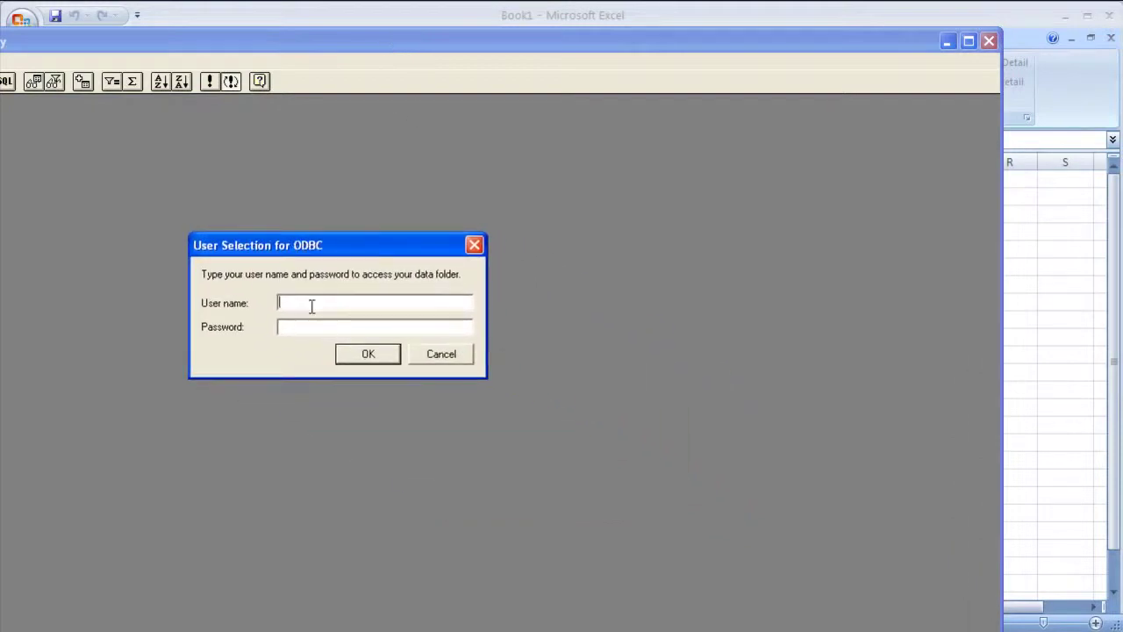
type("mikep")
key("Tab")
type("****")
left_click(365, 351)
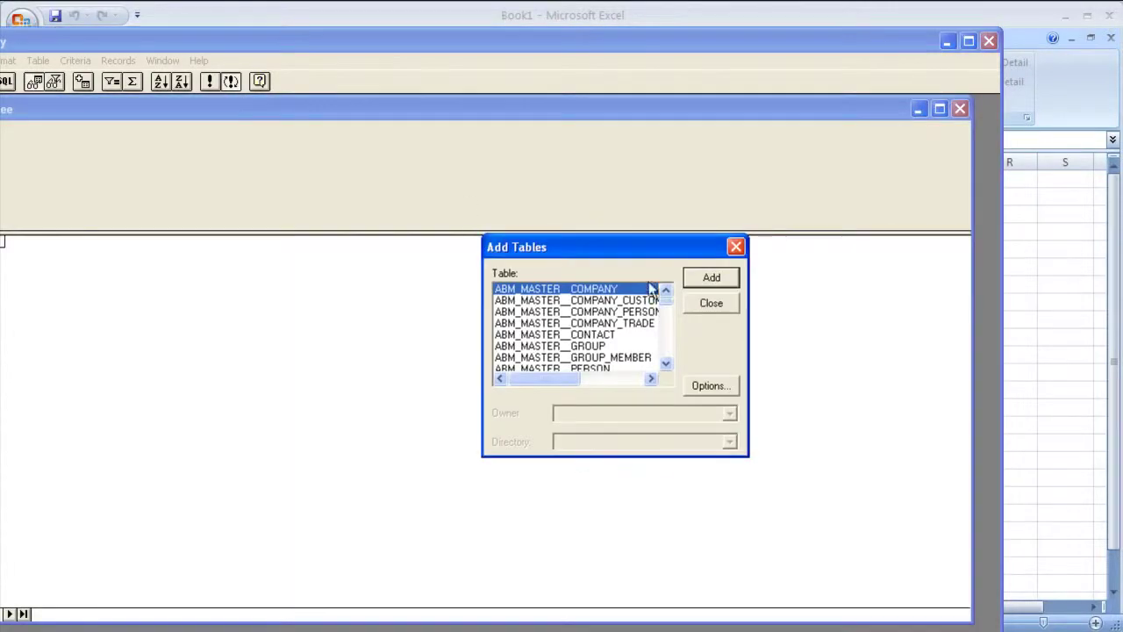
Add the APM_MASTER__VENDOR table to the query from the Add Tables list
left_click(706, 298)
left_click_drag(643, 257, 435, 247)
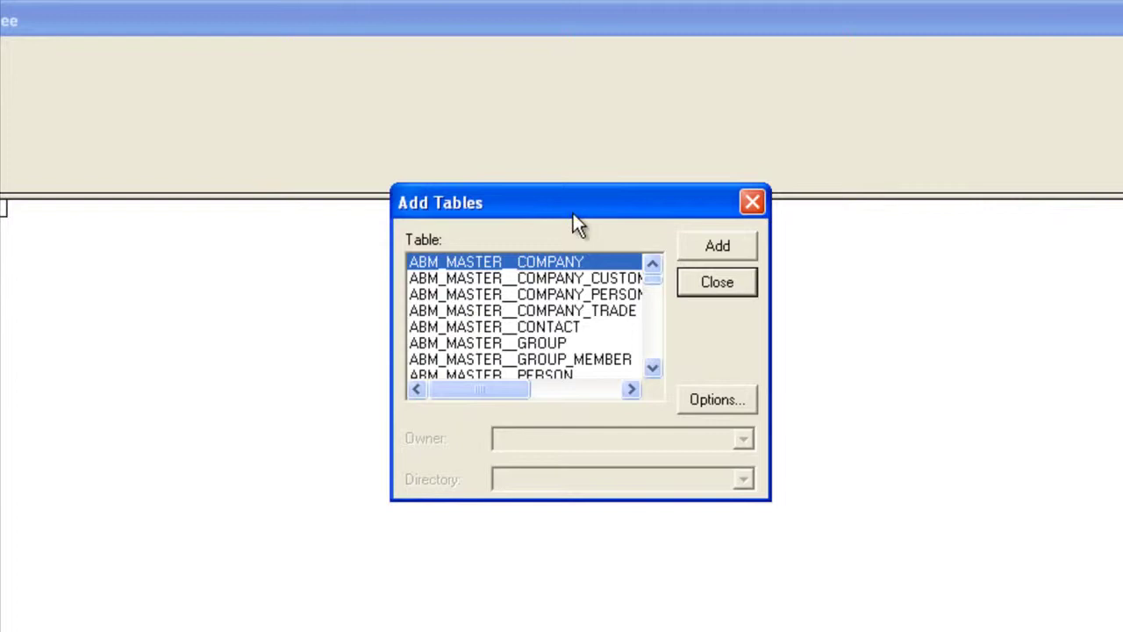
left_click_drag(573, 213, 537, 146)
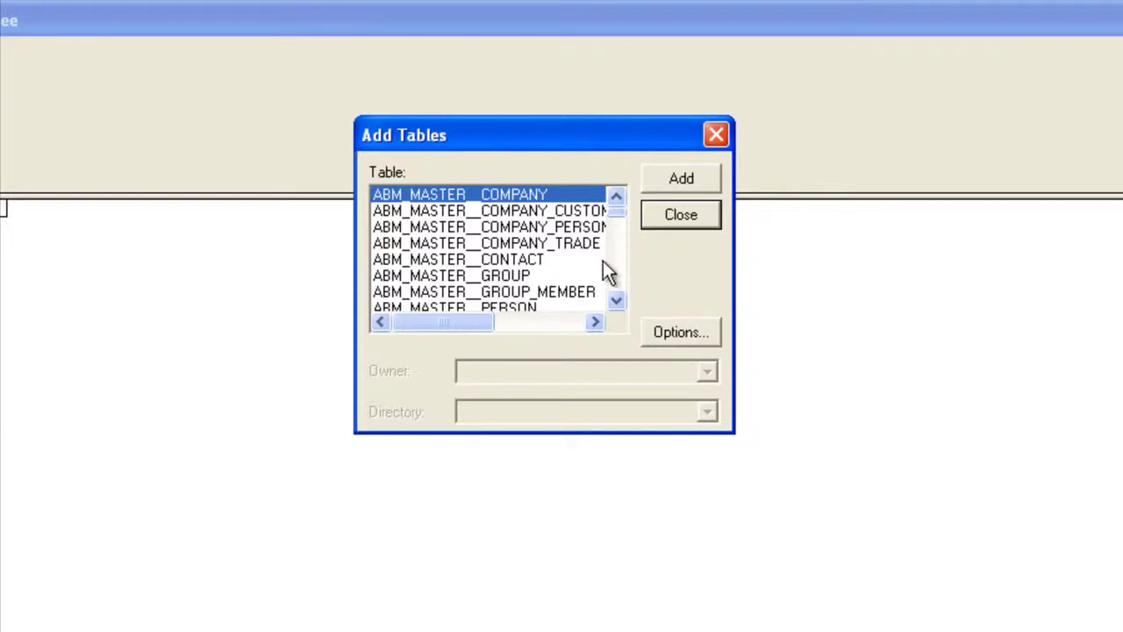
scroll(613, 274, "down", 1)
scroll(615, 274, "down", 1)
scroll(615, 274, "down", 1)
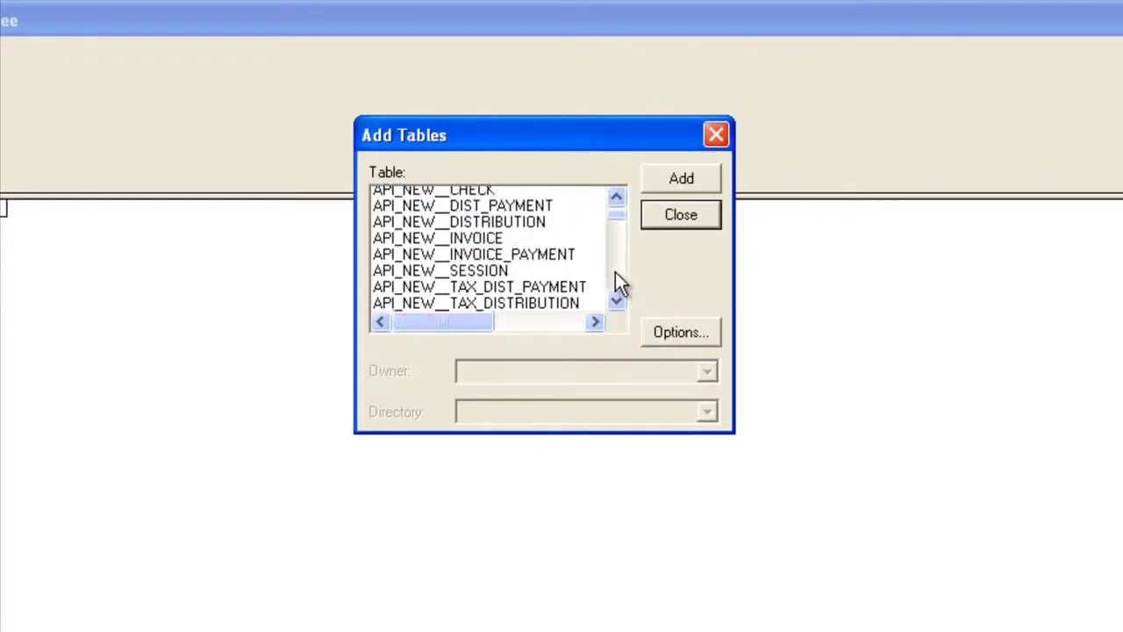
scroll(615, 274, "down", 2)
scroll(615, 273, "down", 1)
scroll(615, 274, "down", 2)
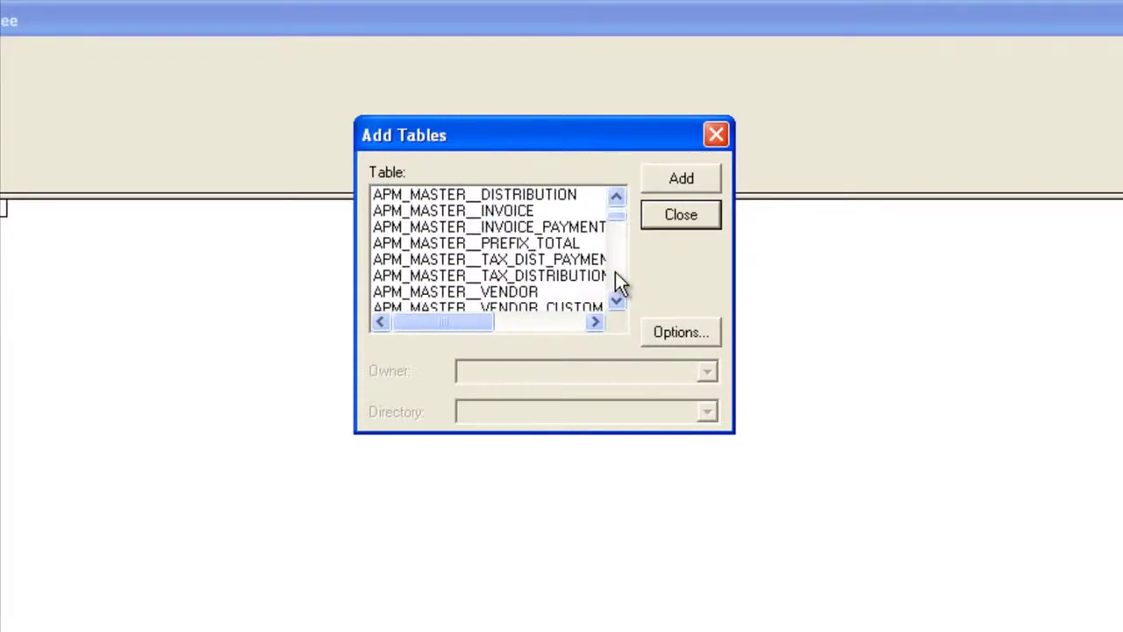
left_click(420, 291)
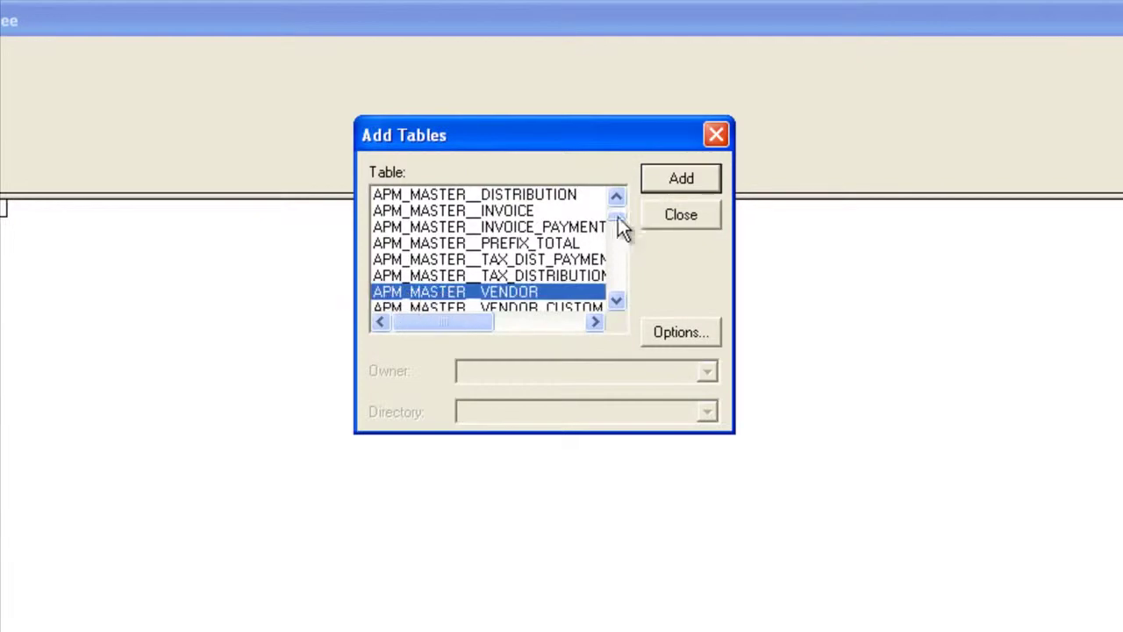
left_click(675, 179)
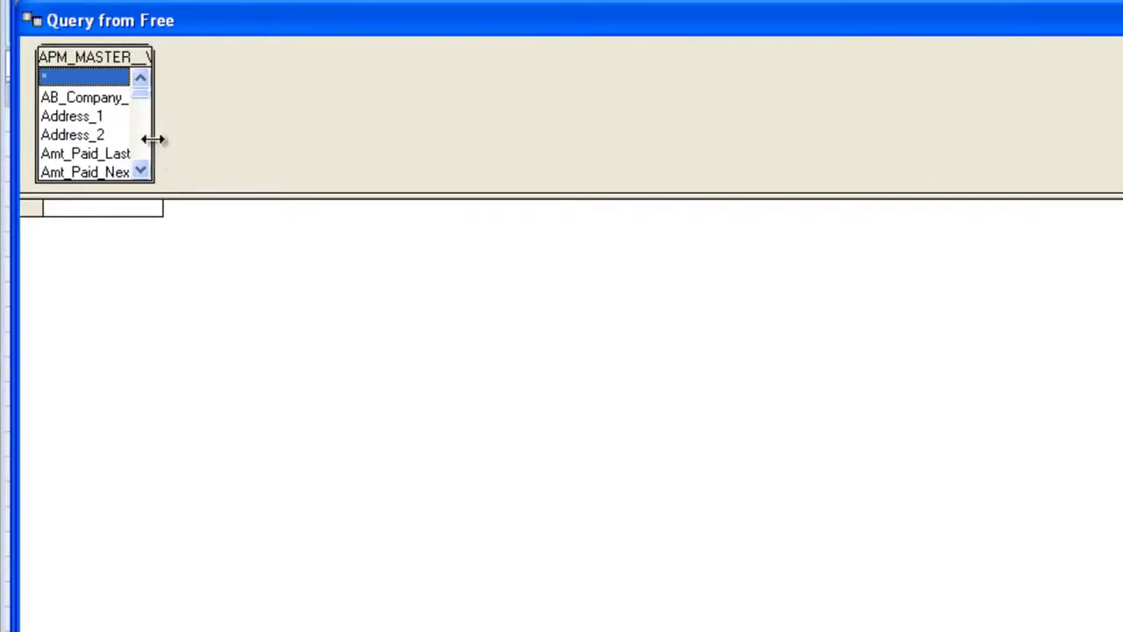
Enlarge the vendor table box and the table pane so more fields are visible
left_click_drag(152, 138, 349, 138)
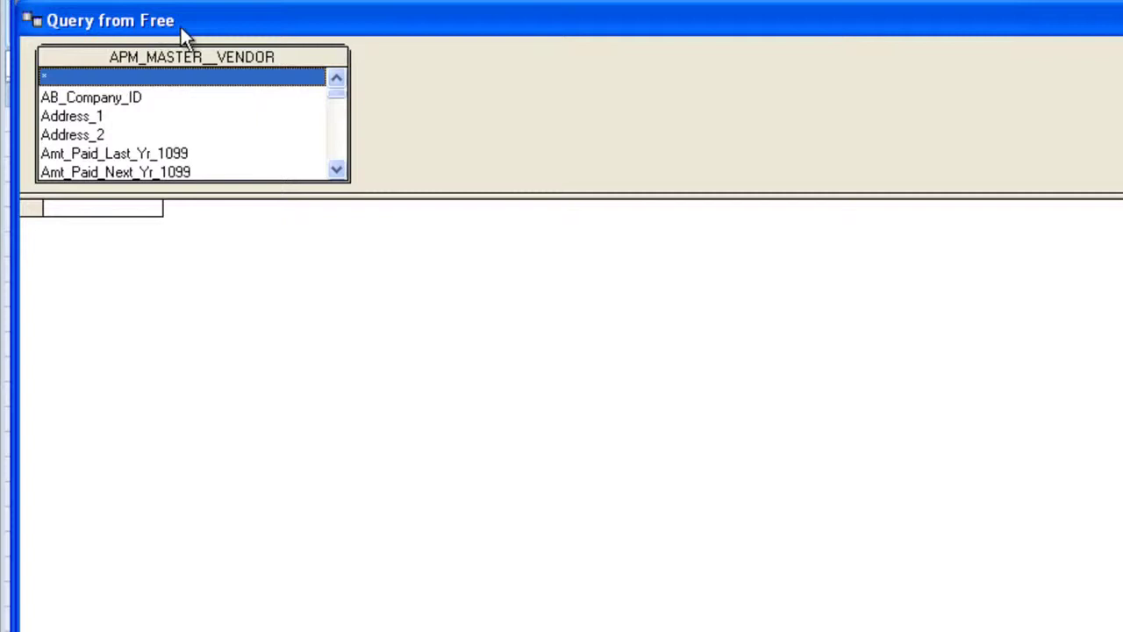
left_click_drag(384, 194, 378, 355)
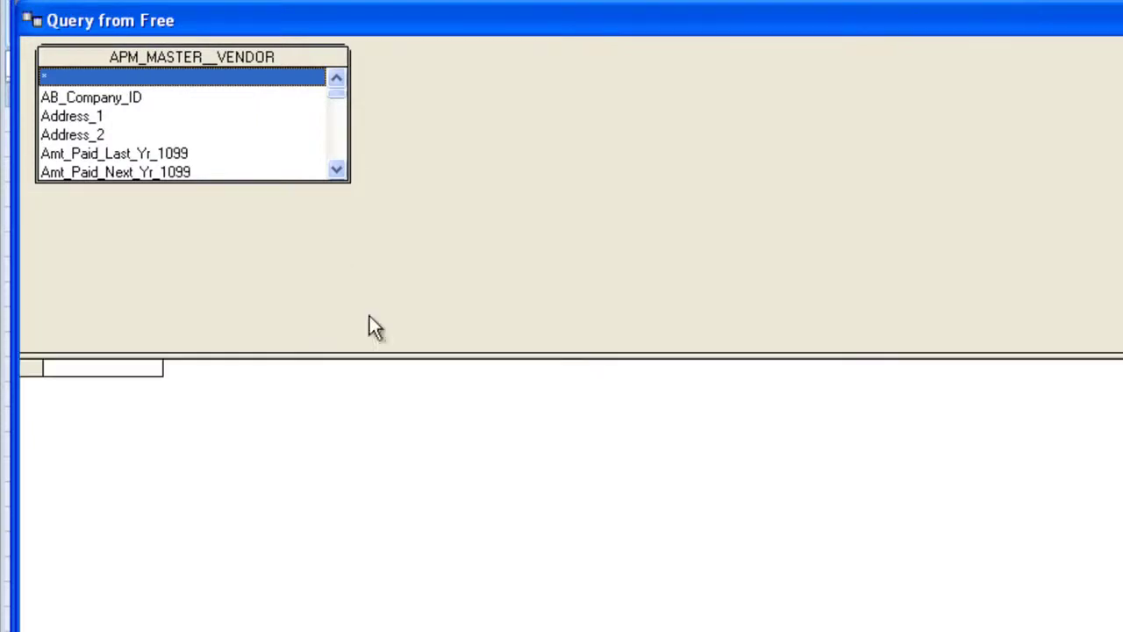
left_click_drag(250, 57, 250, 50)
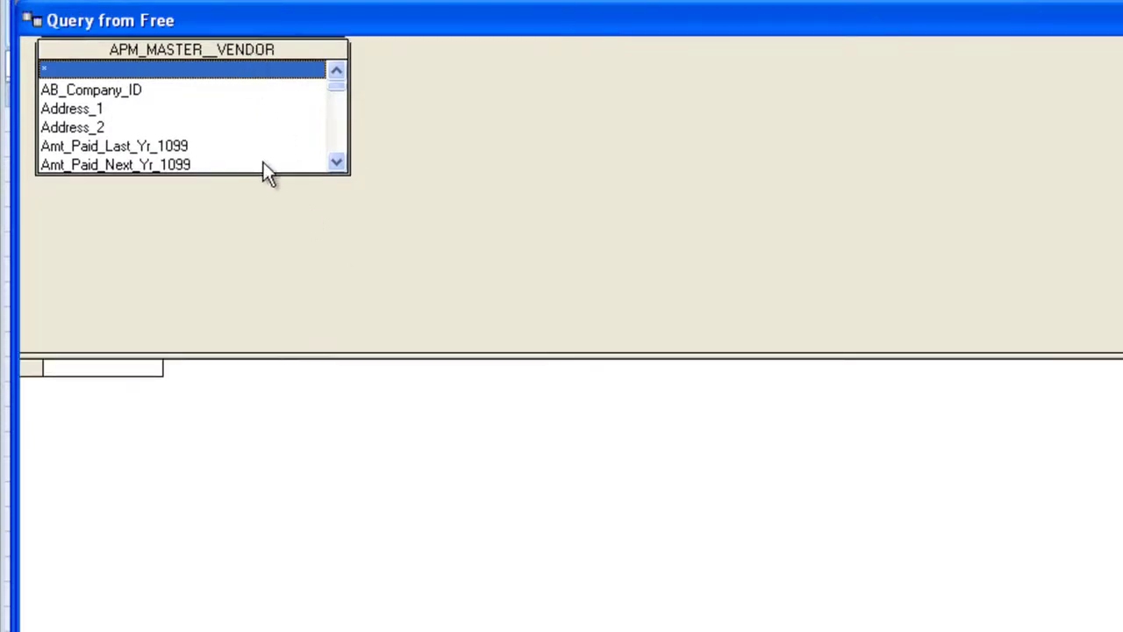
left_click_drag(264, 173, 293, 340)
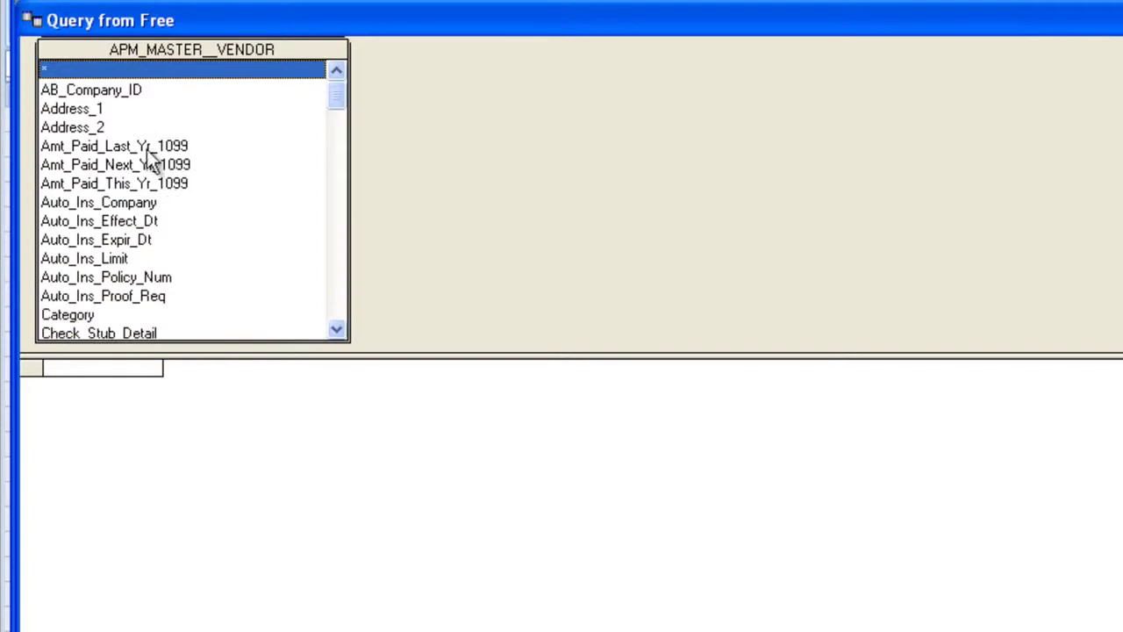
Add the Vendor and Name fields to the results grid and widen the Name column
left_click(68, 90)
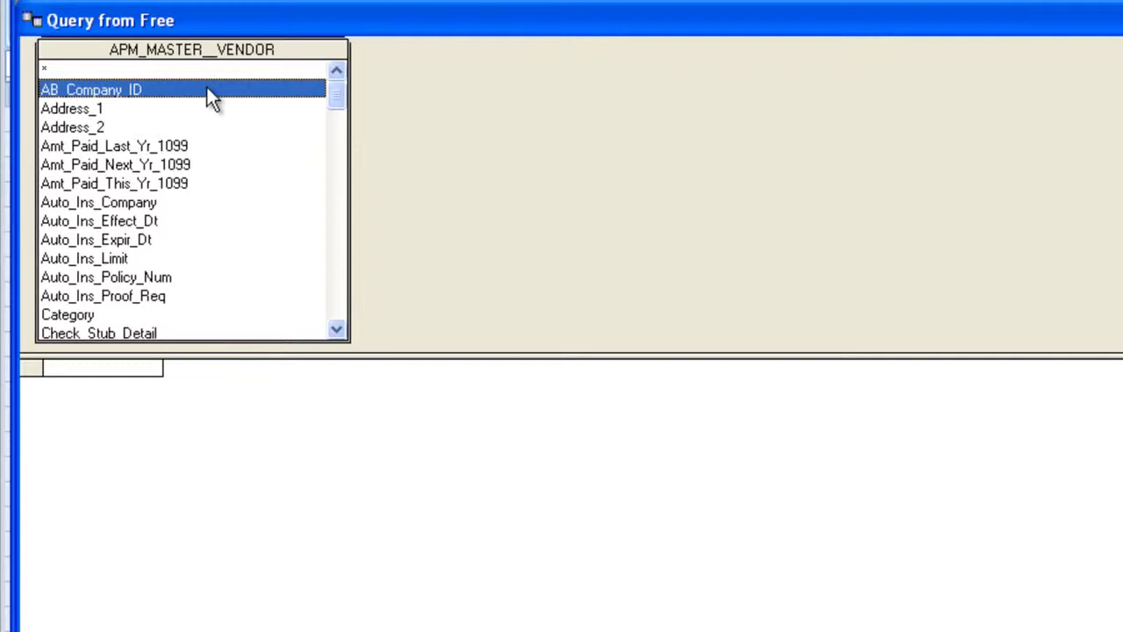
key("v")
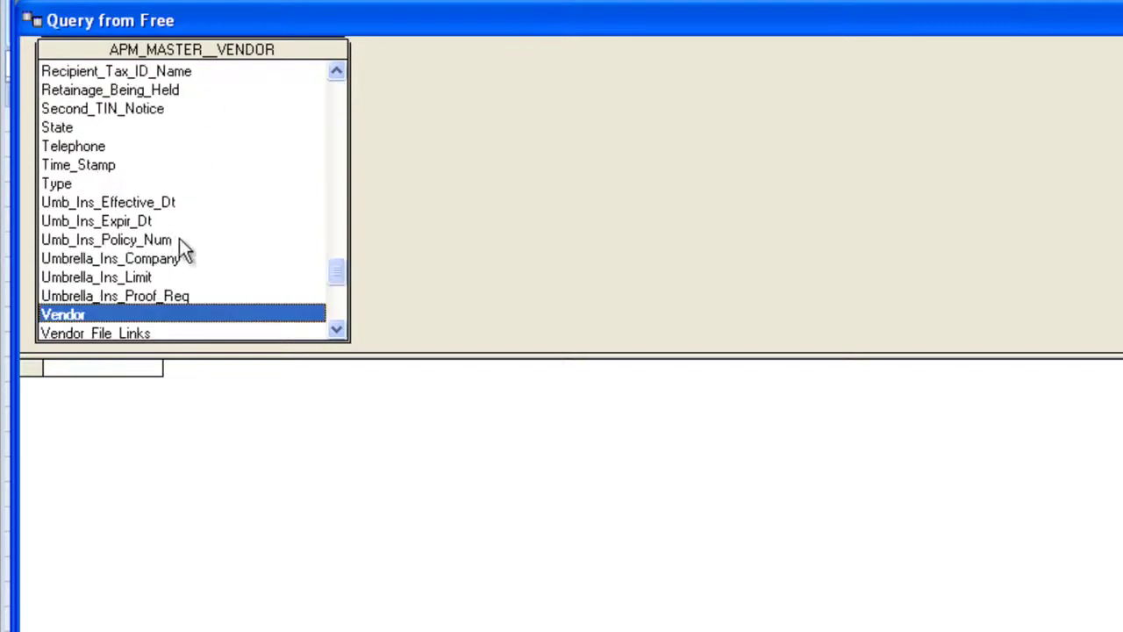
double_click(57, 312)
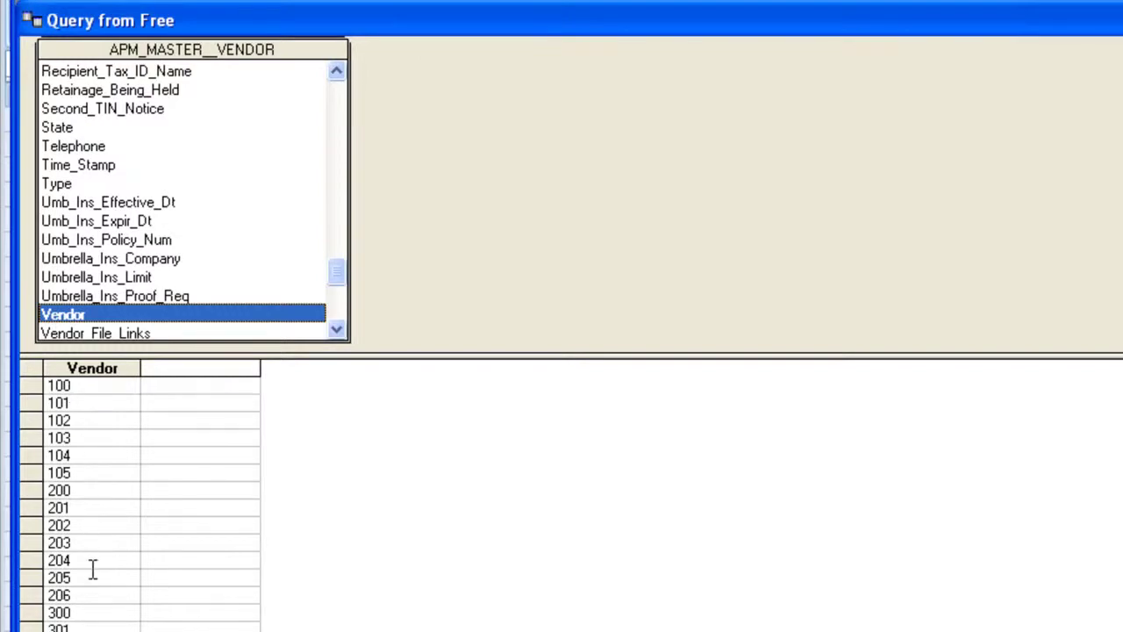
left_click(85, 278)
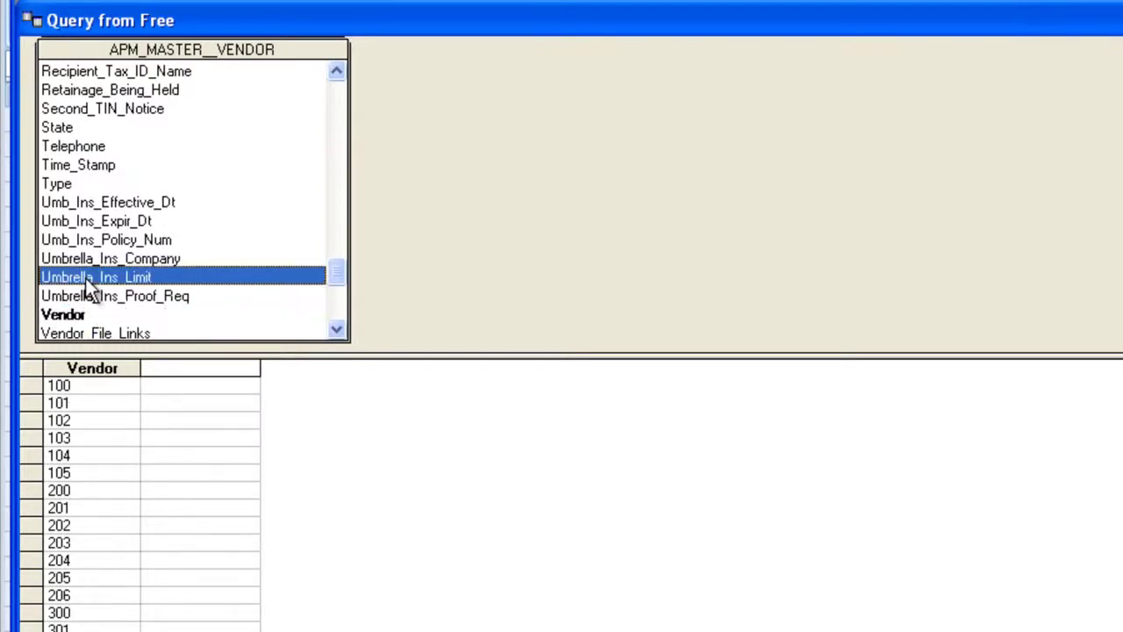
key("n")
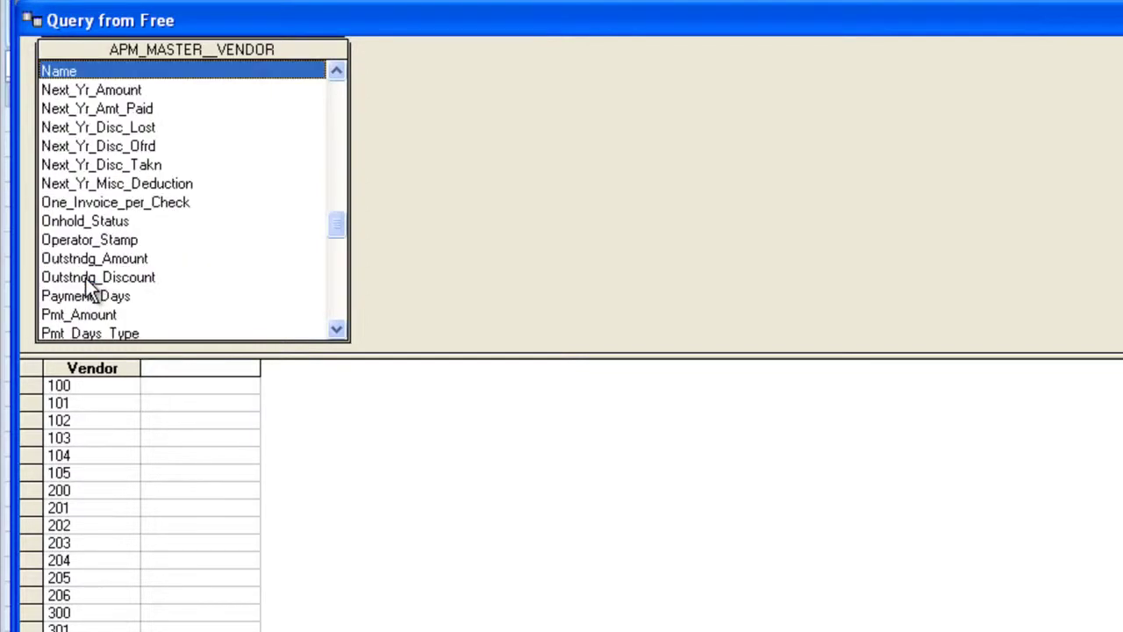
double_click(102, 71)
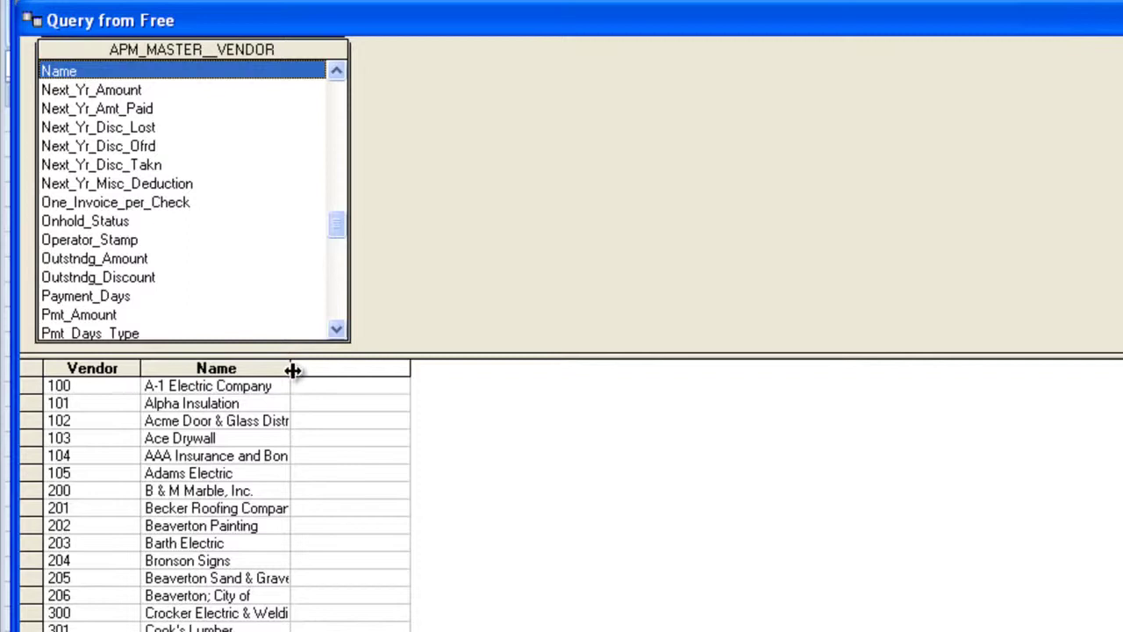
left_click_drag(293, 370, 329, 370)
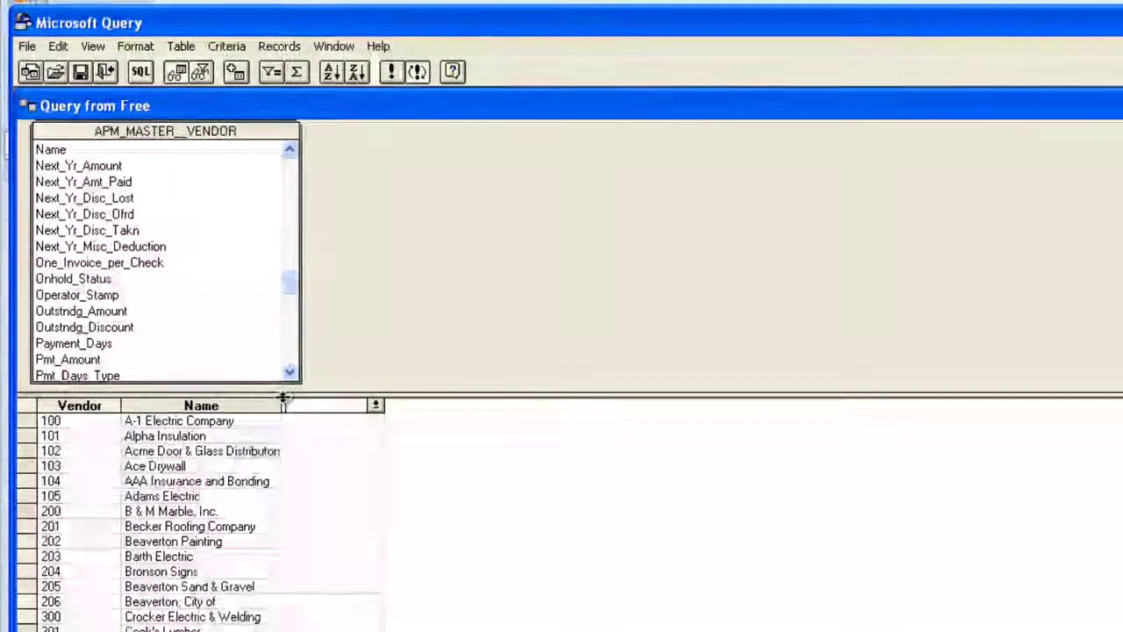
left_click_drag(282, 399, 316, 399)
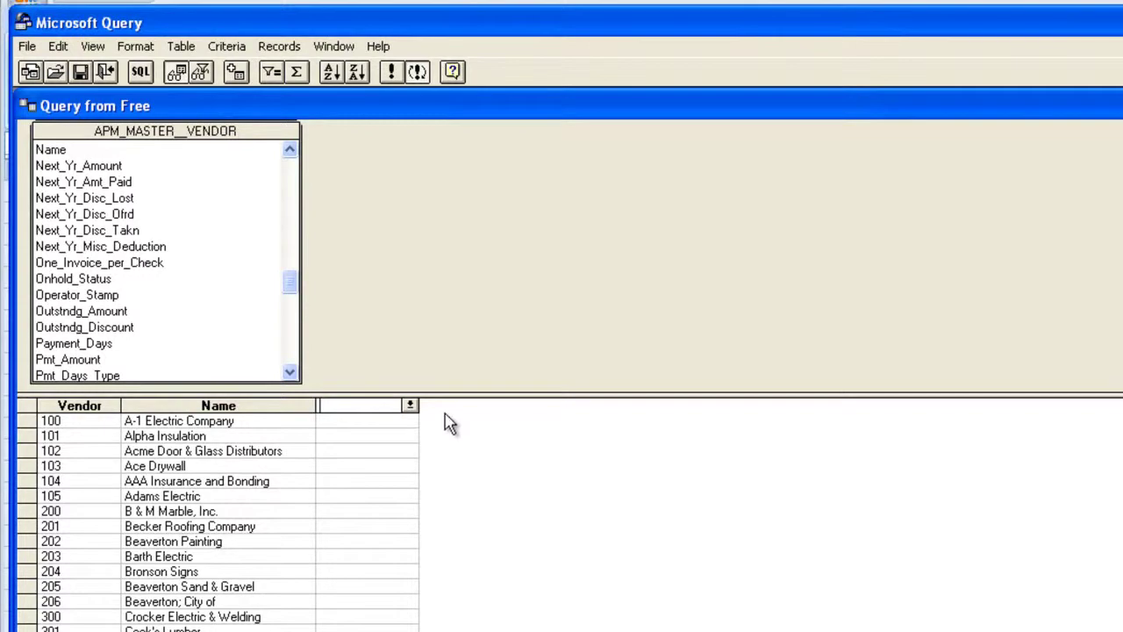
Save the query as 'AP Vendors' (AP Vendors.dqy)
left_click(26, 46)
left_click(48, 123)
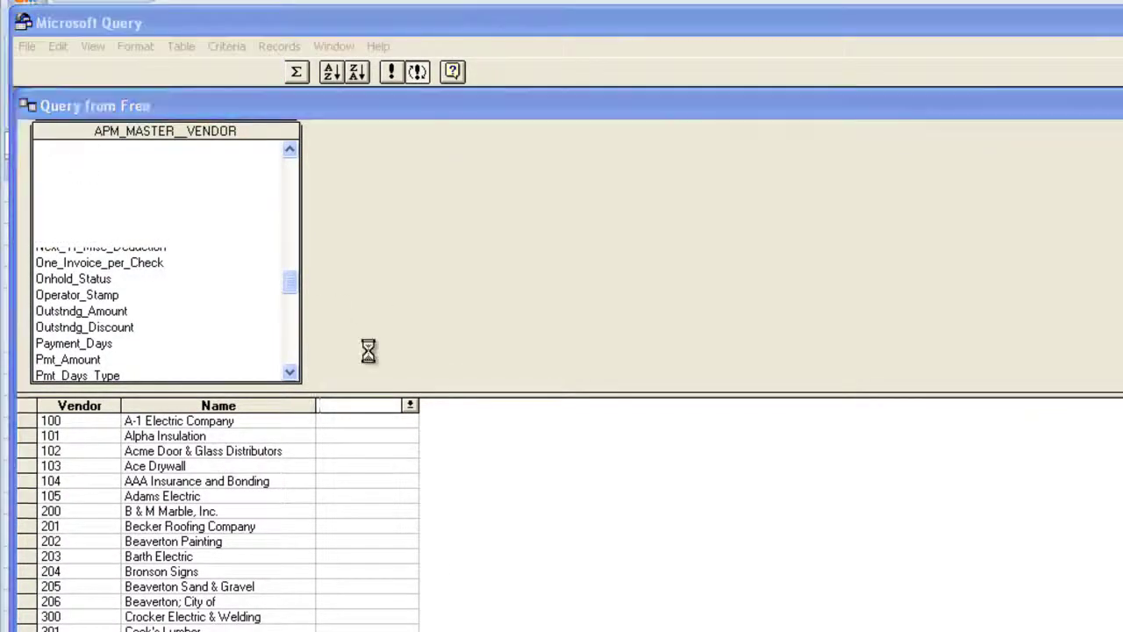
type("A")
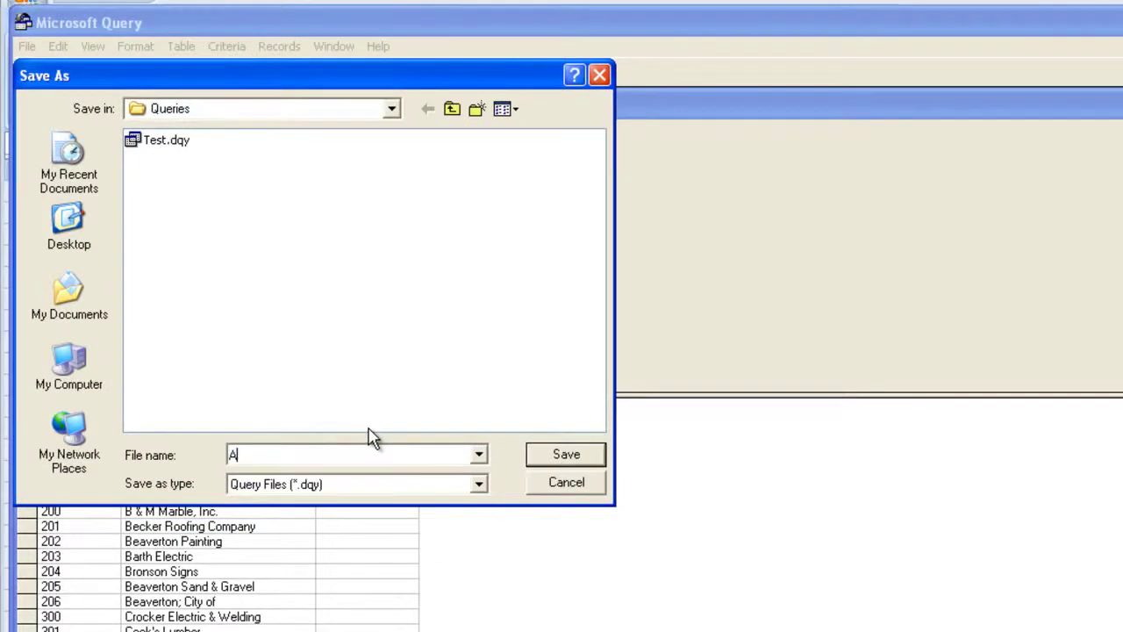
type("P Vendors")
key("Return")
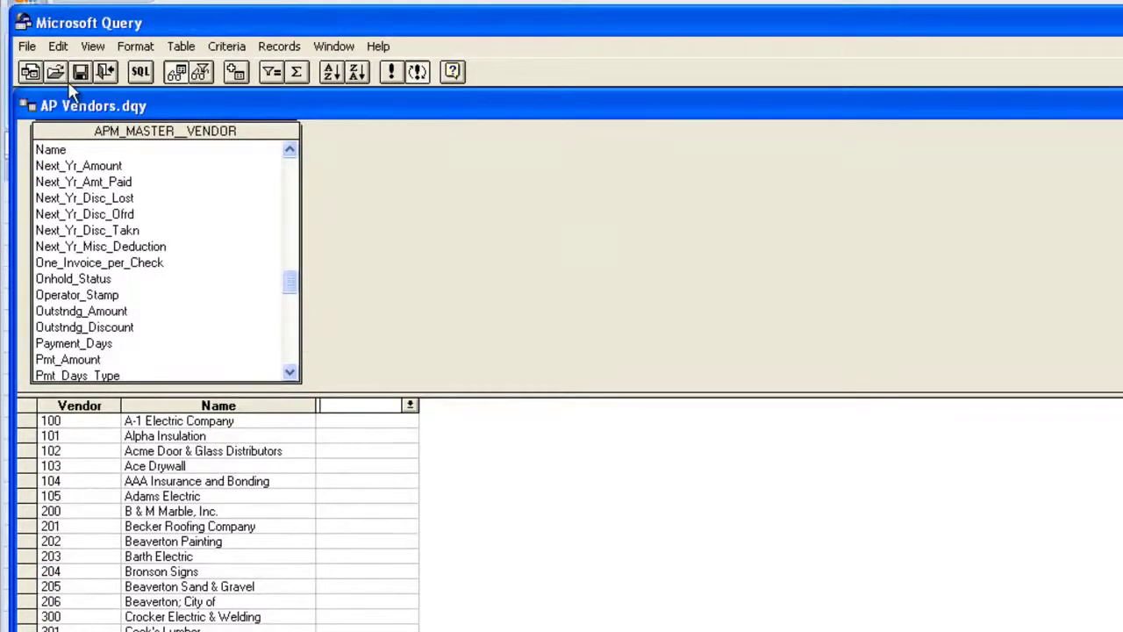
left_click(33, 45)
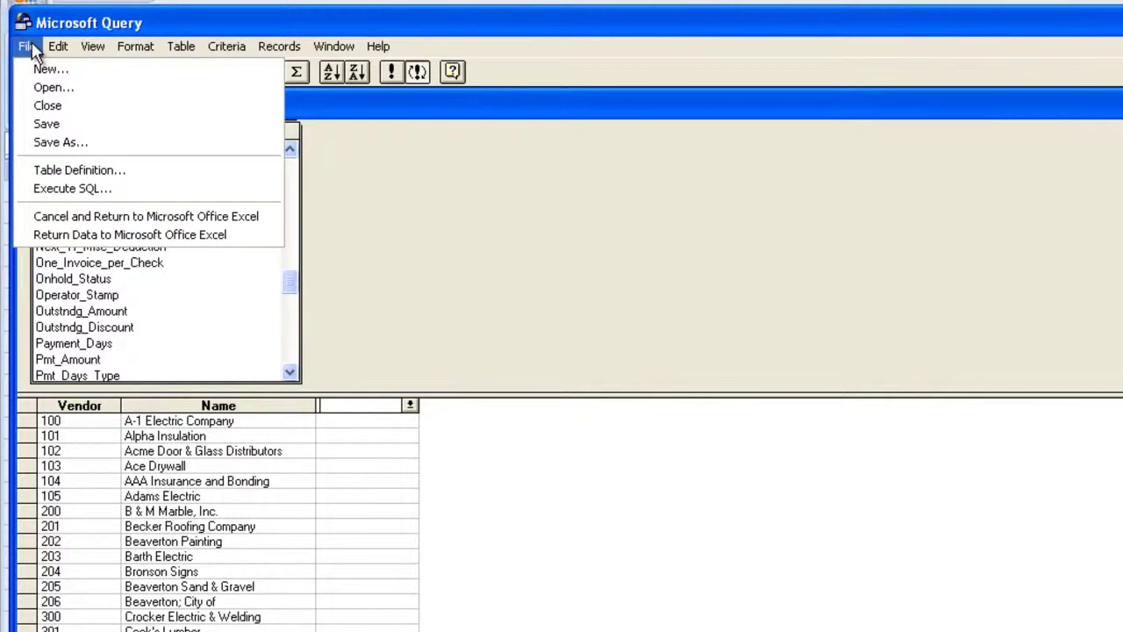
Return the query data to Excel as a table at cell $A$1 of the existing worksheet
left_click(133, 235)
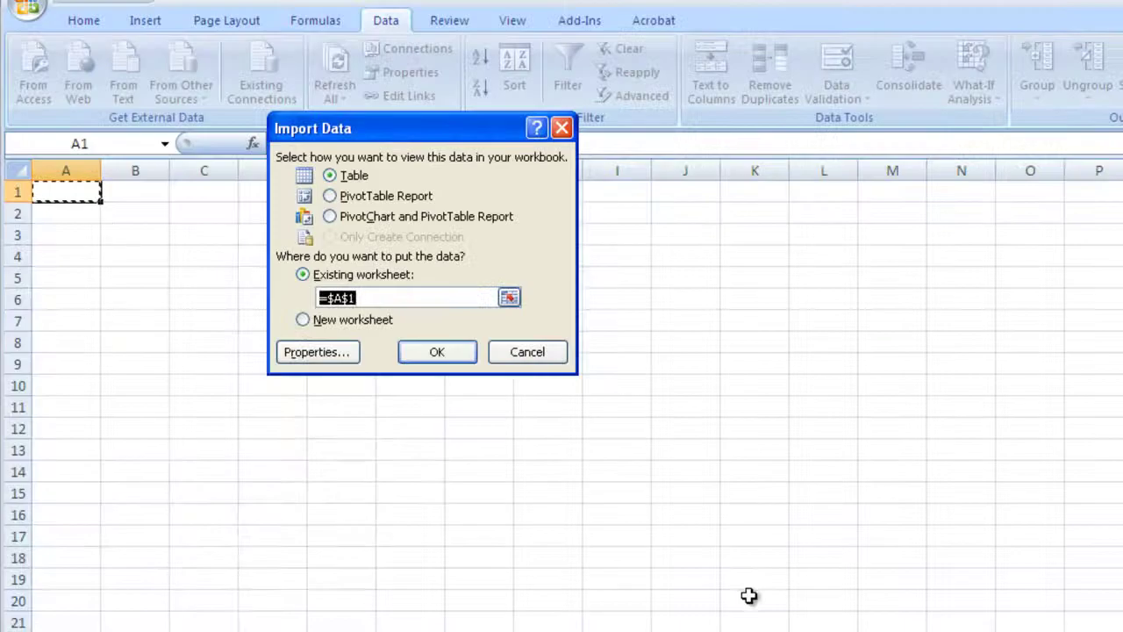
left_click_drag(462, 147, 650, 240)
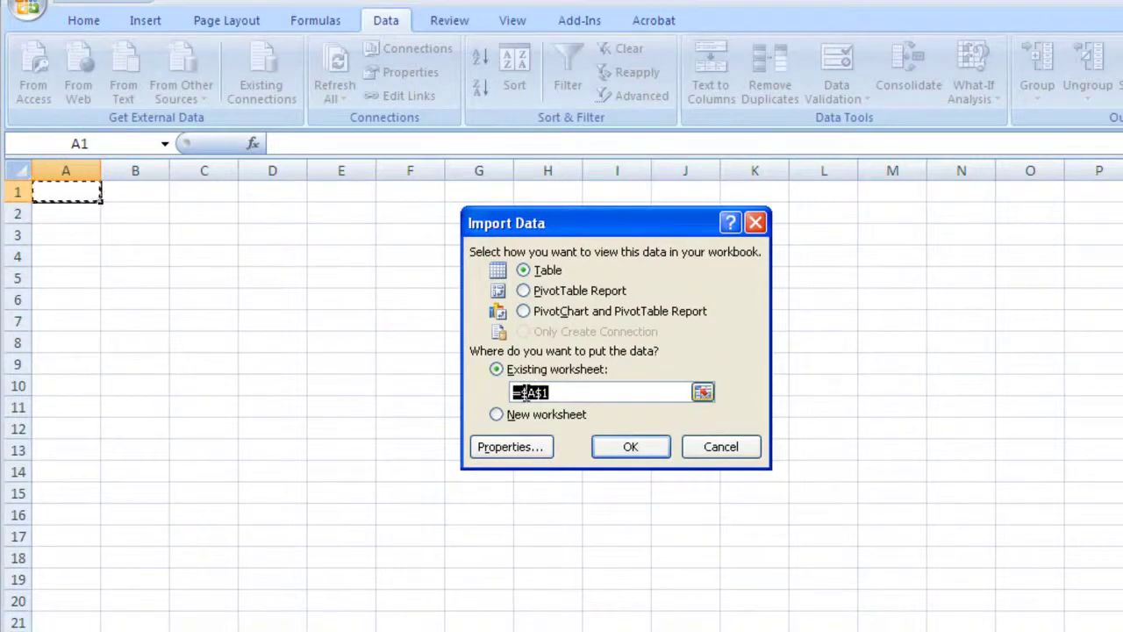
left_click(650, 448)
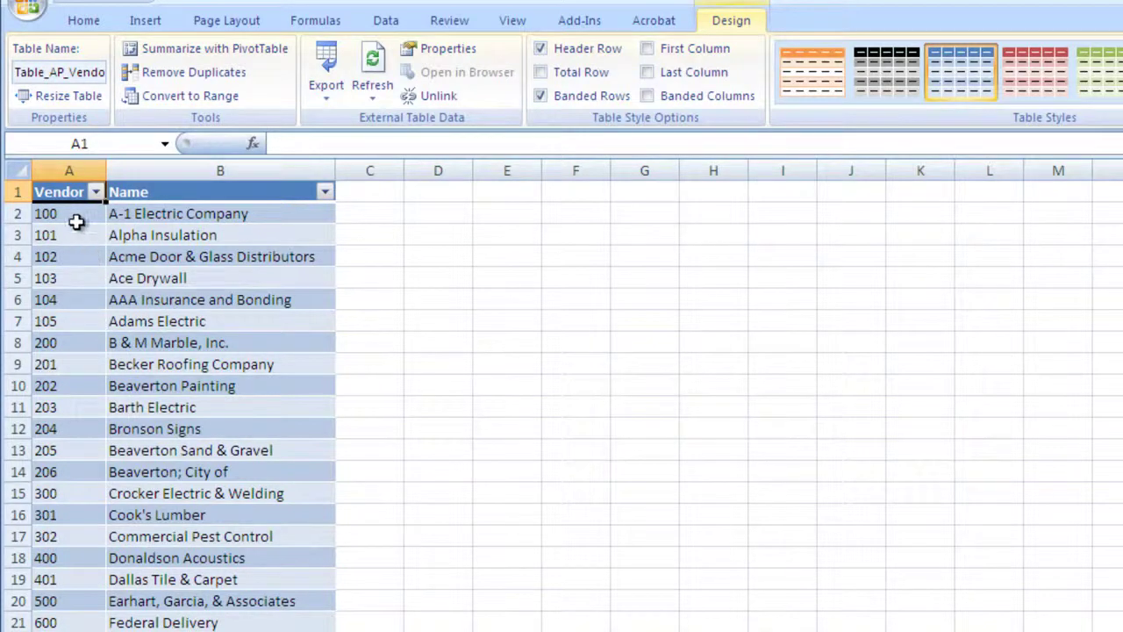
left_click(199, 271)
left_click(80, 313)
left_click(231, 362)
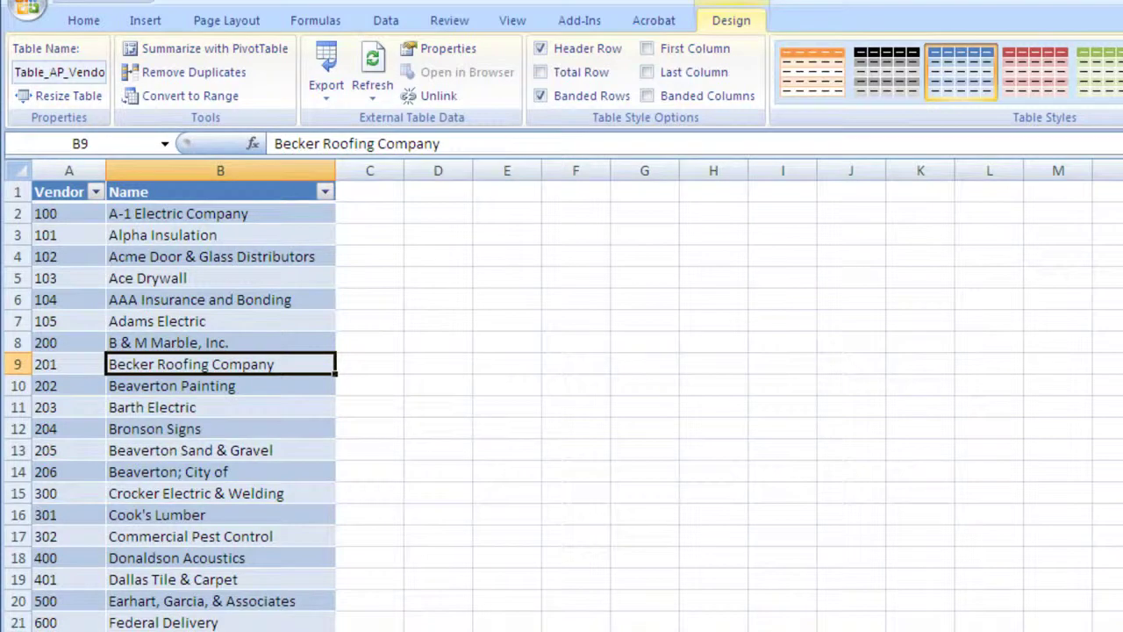
scroll(561, 395, "down", 1)
scroll(561, 395, "down", 1)
scroll(561, 395, "down", 1)
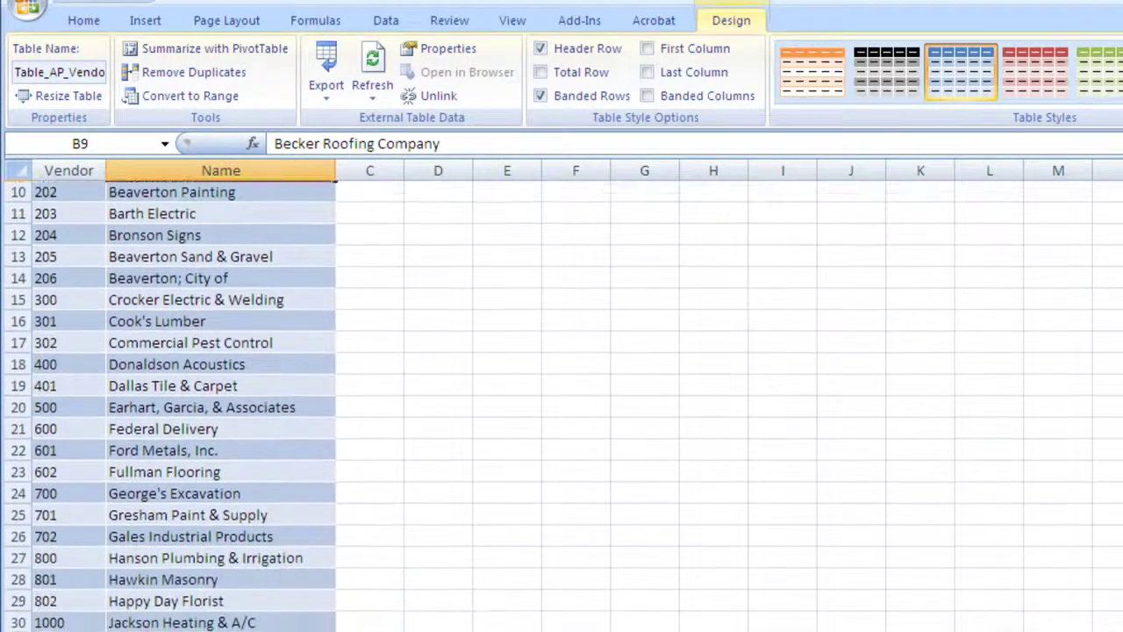
scroll(561, 394, "down", 1)
scroll(561, 395, "down", 1)
scroll(562, 395, "down", 1)
scroll(562, 395, "down", 1)
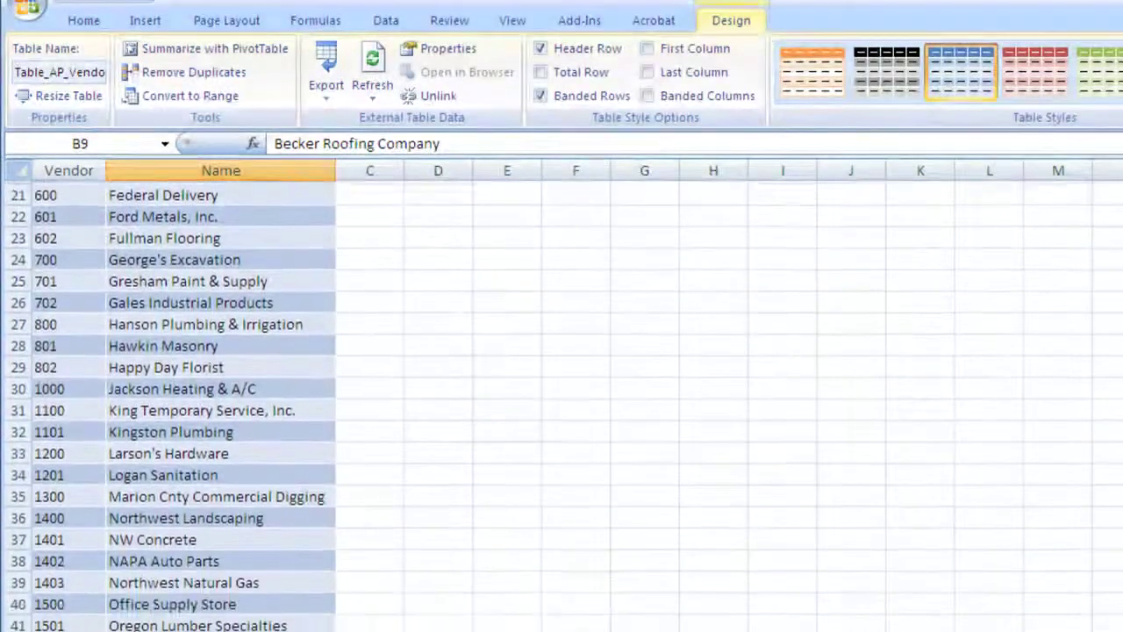
scroll(562, 395, "down", 1)
scroll(561, 395, "up", 7)
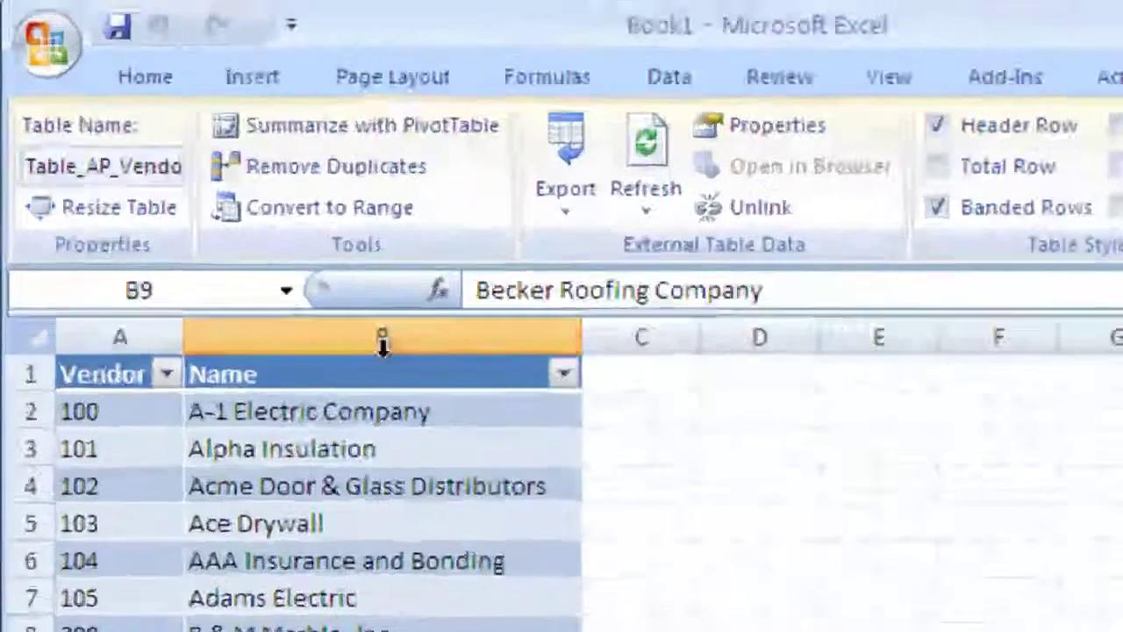
left_click(394, 517)
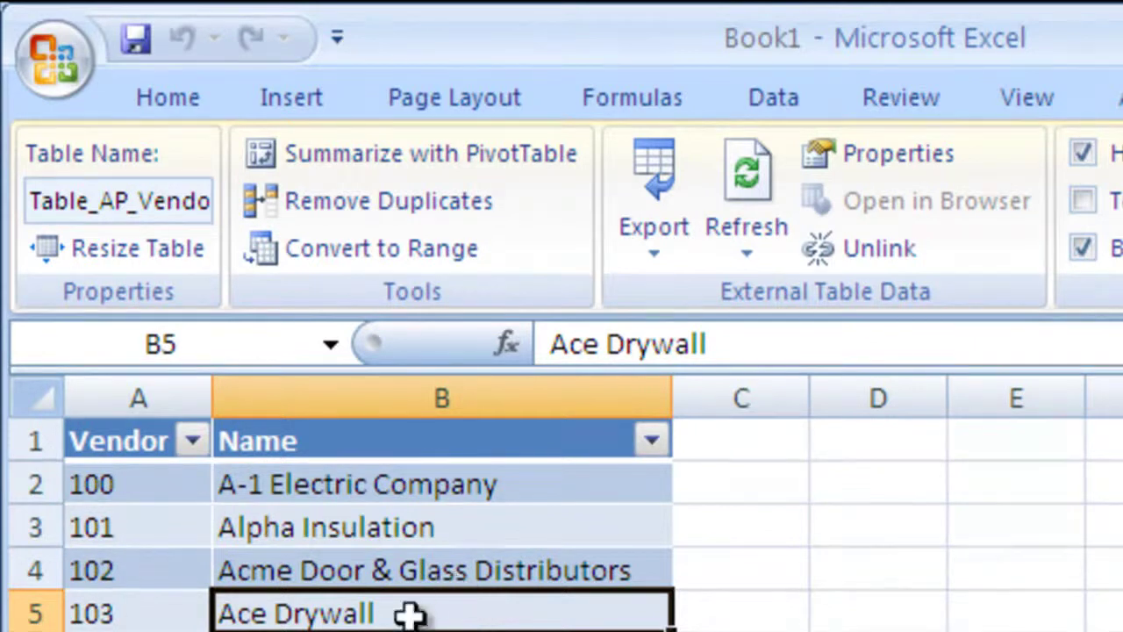
Run Refresh All on the Data tab to update the linked vendor table
left_click(775, 107)
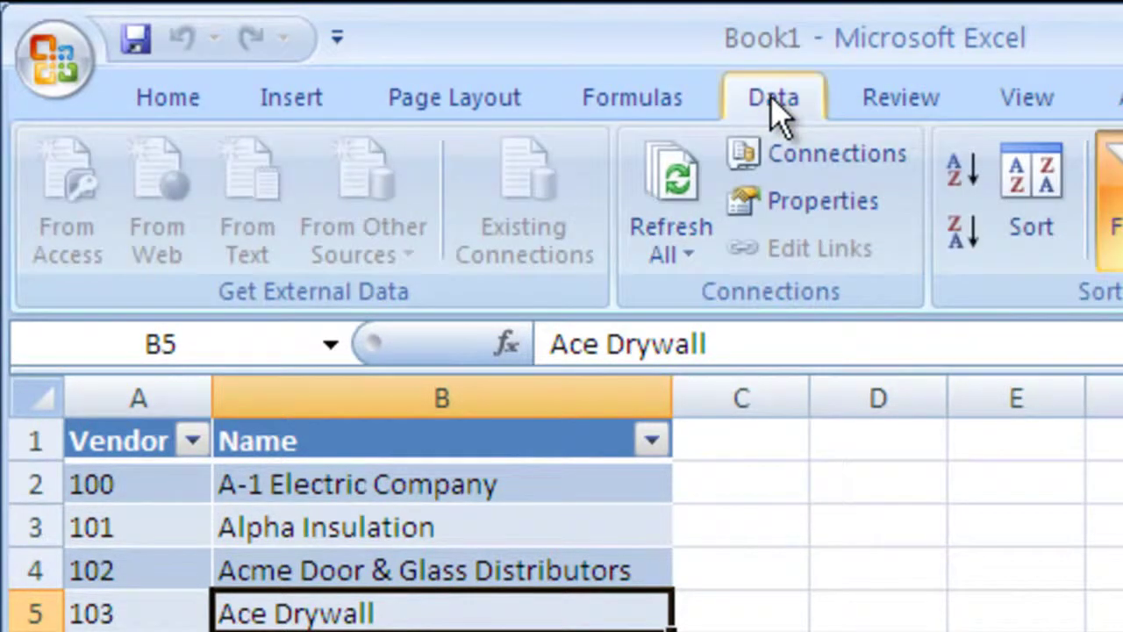
left_click(672, 175)
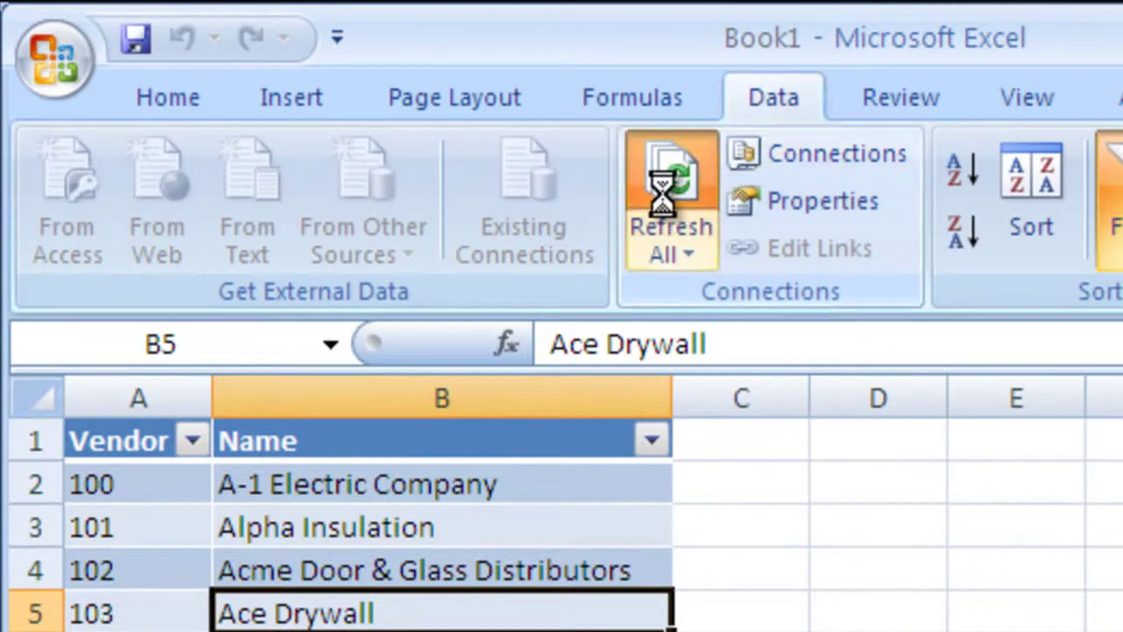